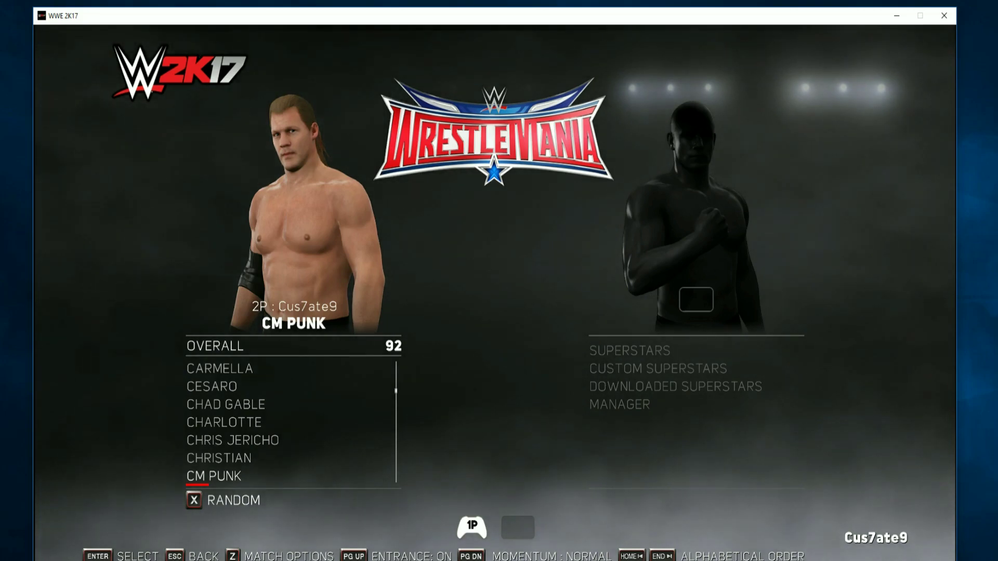
- Pick CM Punk and preview his available attires
key(Return)
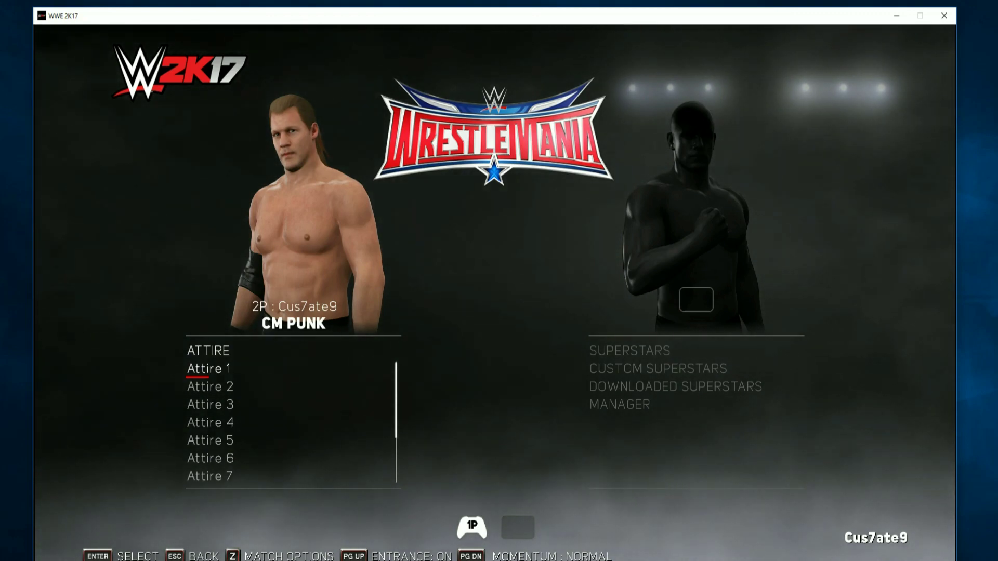
key(Down)
key(Down)
key(Down)
key(Down)
key(Down)
key(Down)
key(Down)
key(Down)
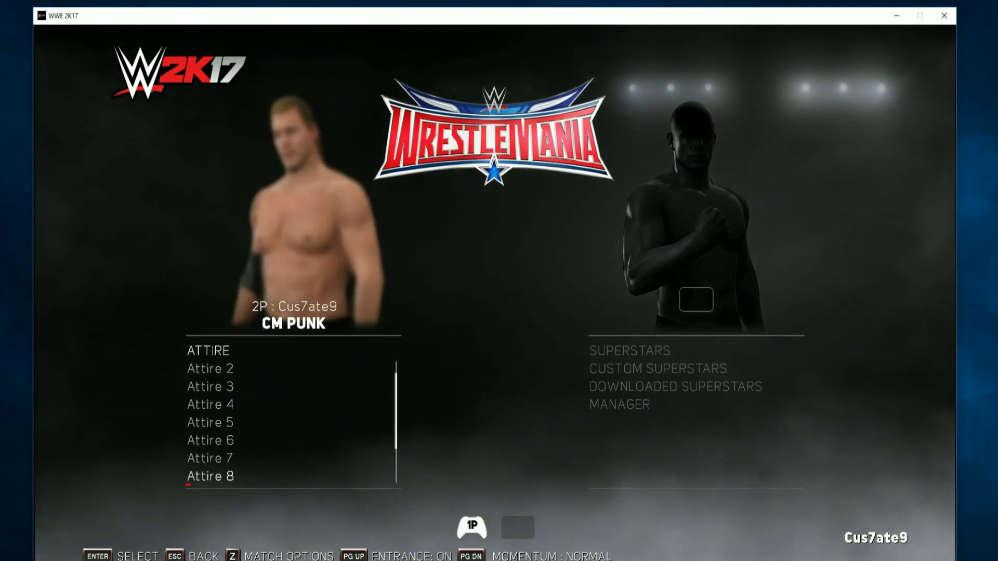
key(Down)
key(Up)
key(Down)
key(Down)
key(Up)
key(Up)
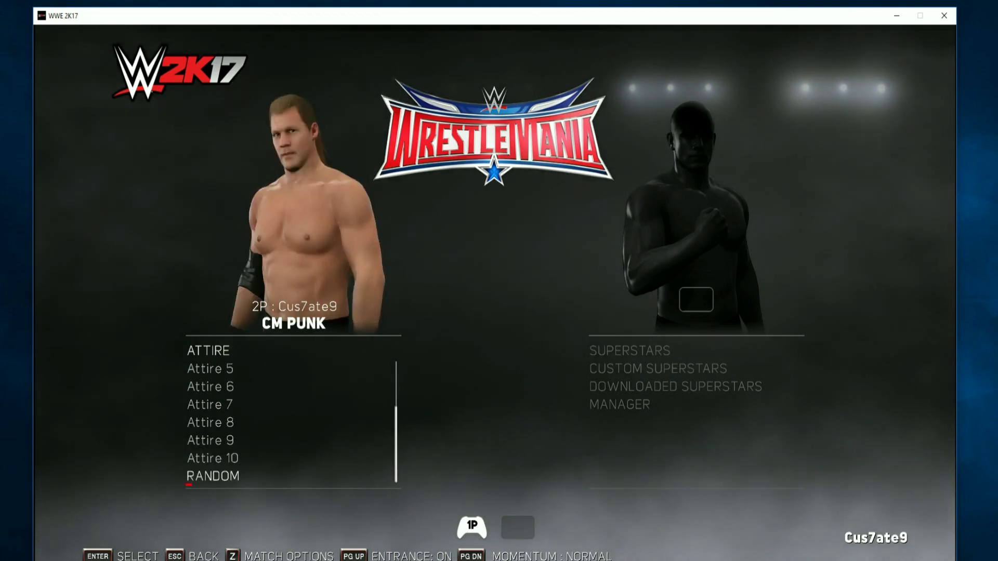
key(Down)
key(Down)
key(Down)
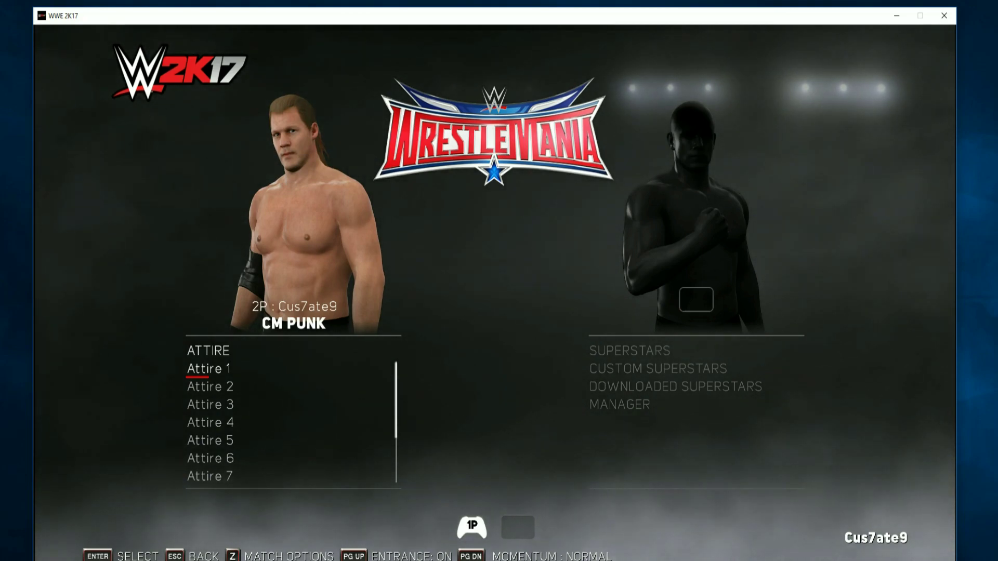
- Lock CM Punk in Attire 1 with no manager, then pick Roman Reigns in Attire 1
key(Return)
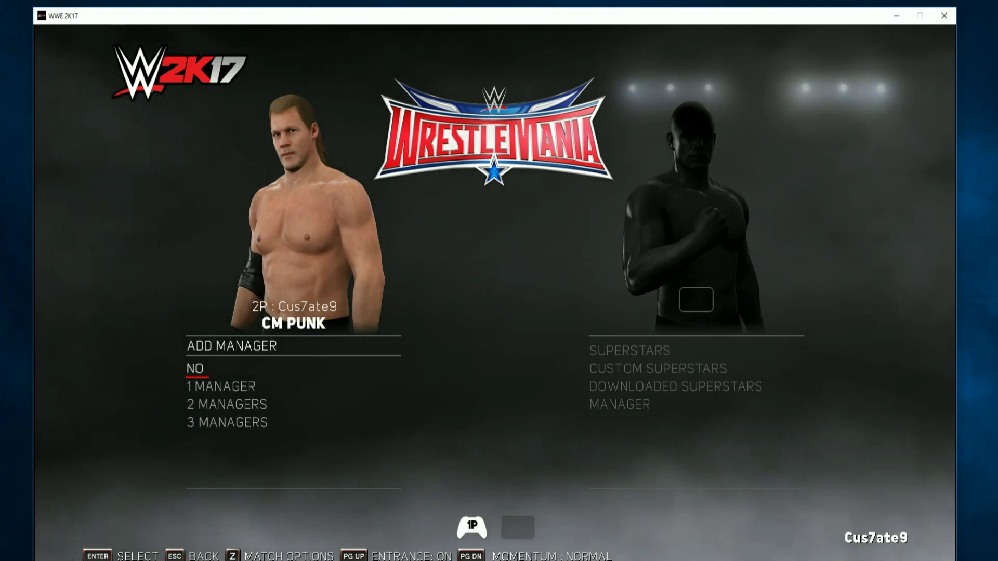
key(Return)
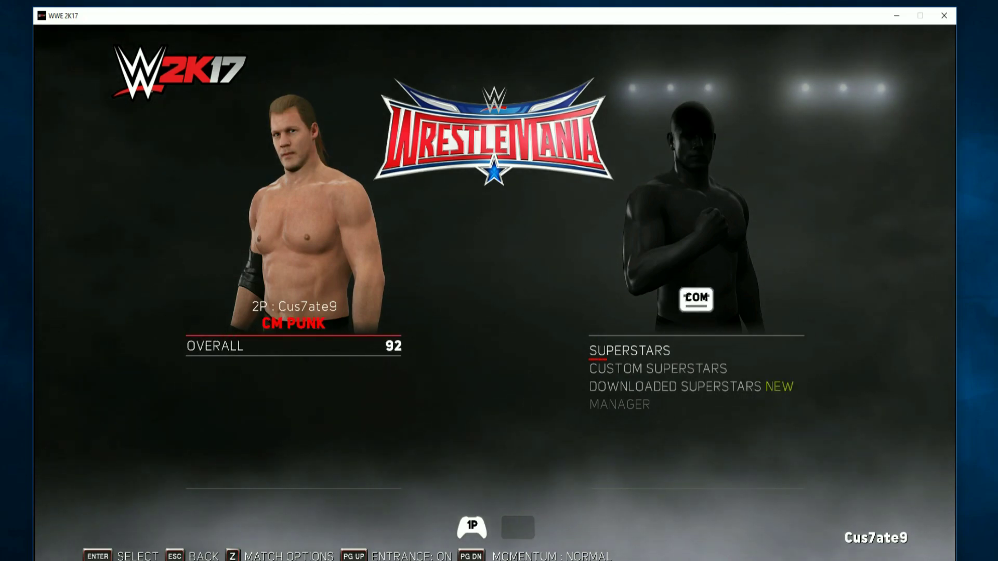
key(Return)
key(Return)
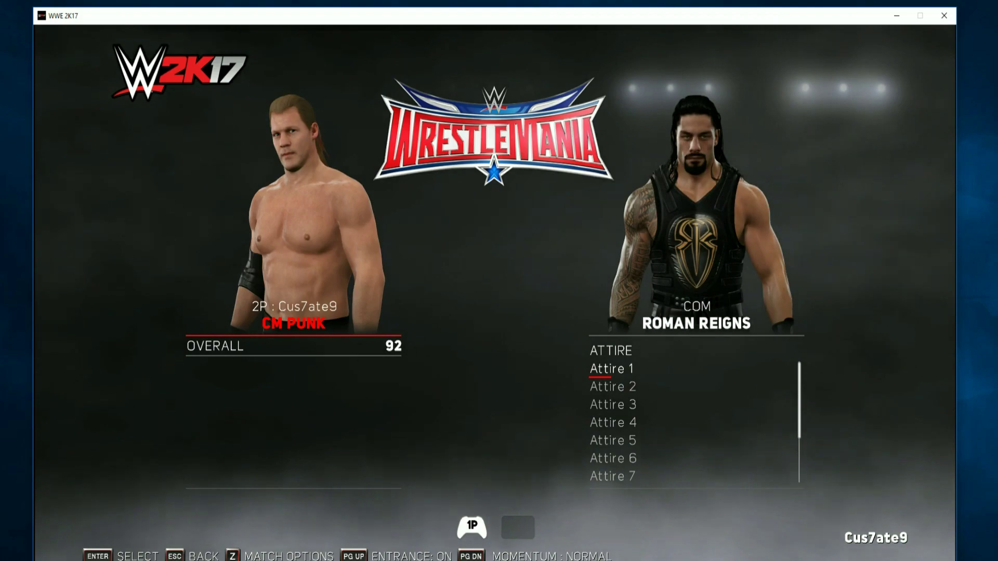
key(Return)
key(Return)
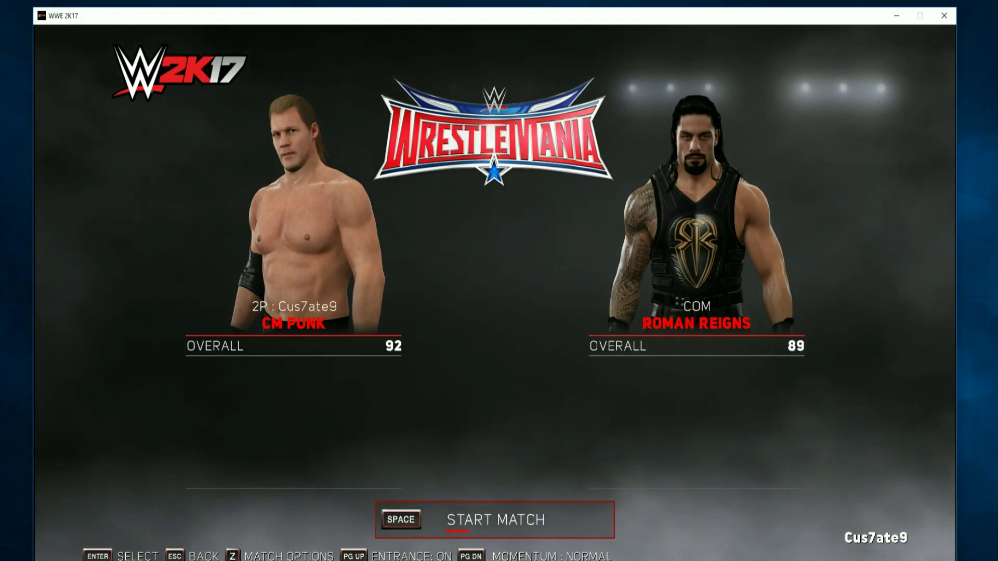
- Begin the CM Punk vs. Roman Reigns WrestleMania match, then pause it with Esc
key(space)
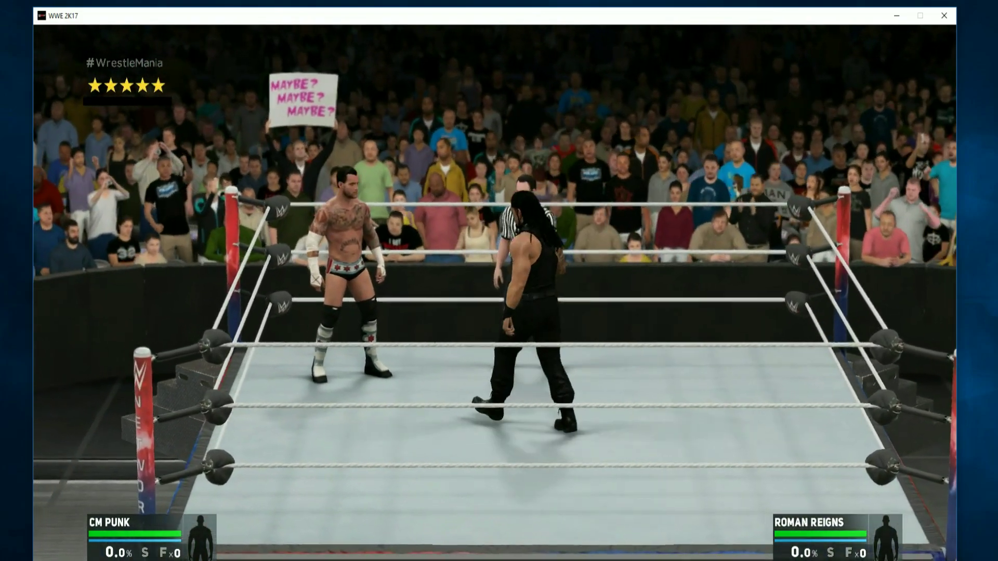
key(Escape)
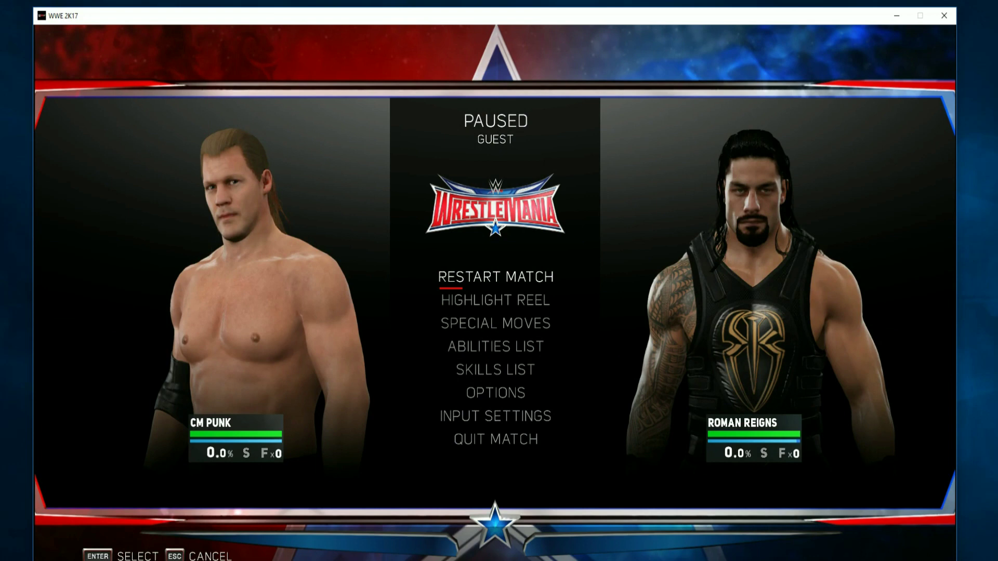
- Quit the match from the pause menu and confirm with Yes
key(Up)
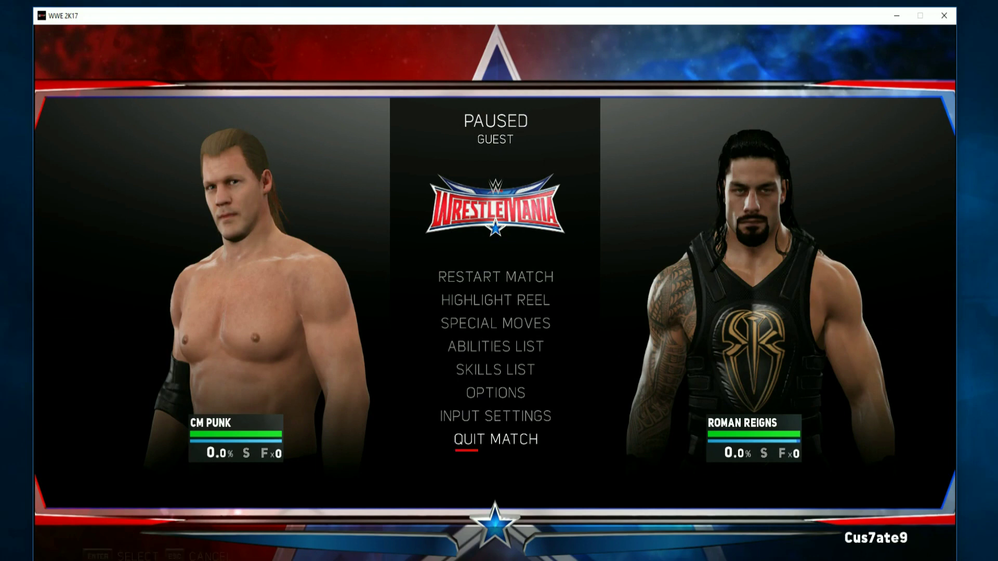
key(Return)
key(Up)
key(Return)
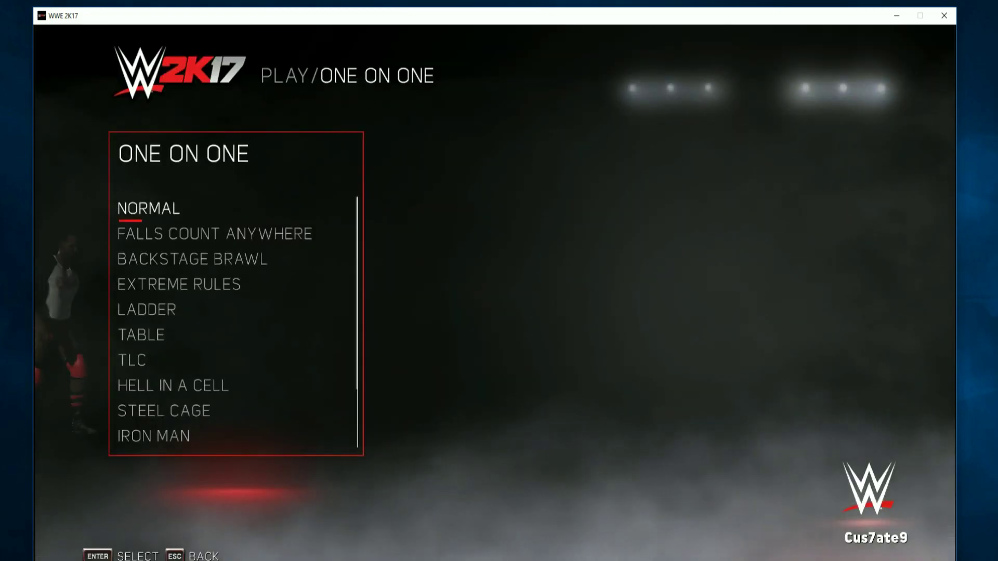
- Choose Normal One on One, scroll the Superstars roster to Bubba Ray Dudley, and close the game
key(Return)
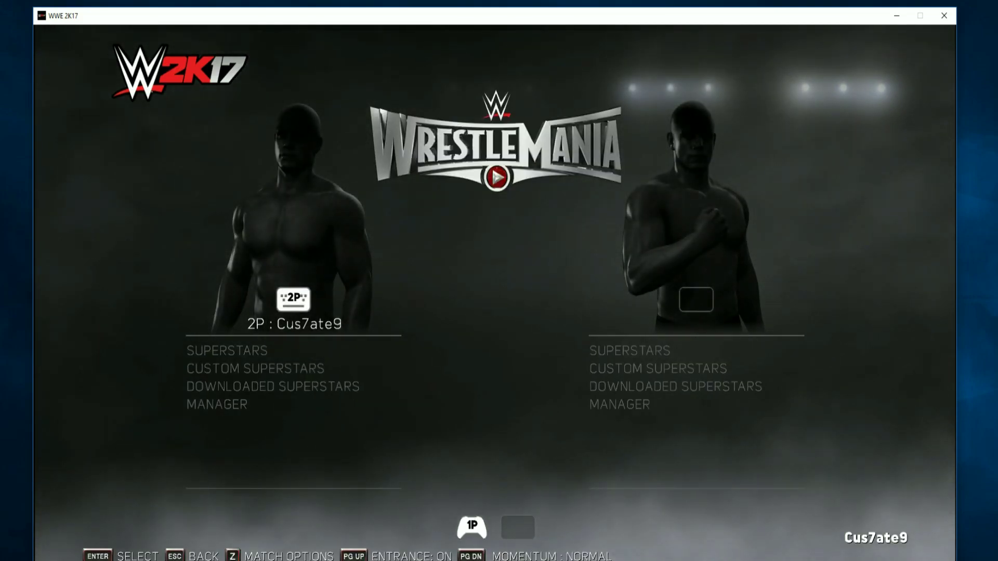
key(Return)
key(Down)
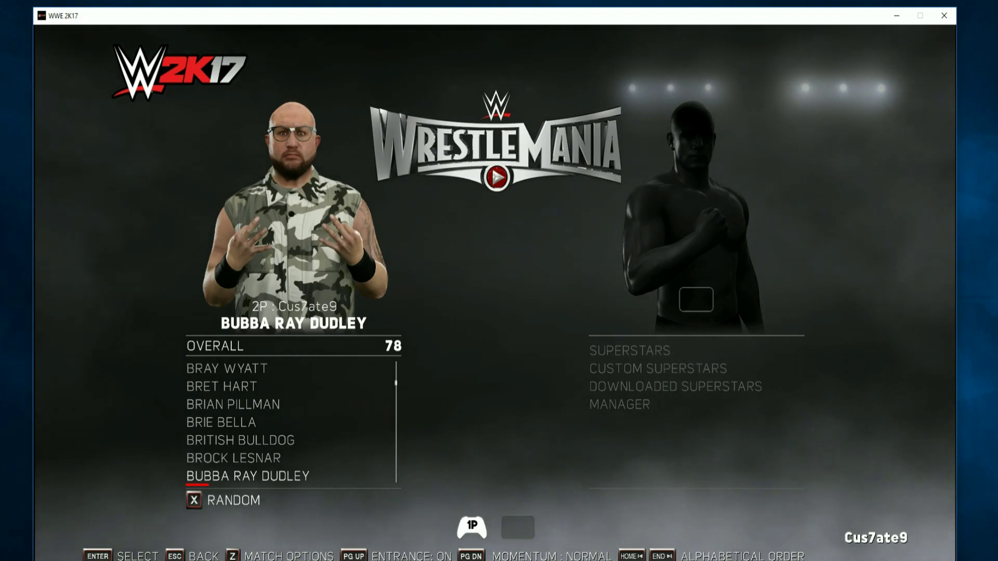
click(943, 16)
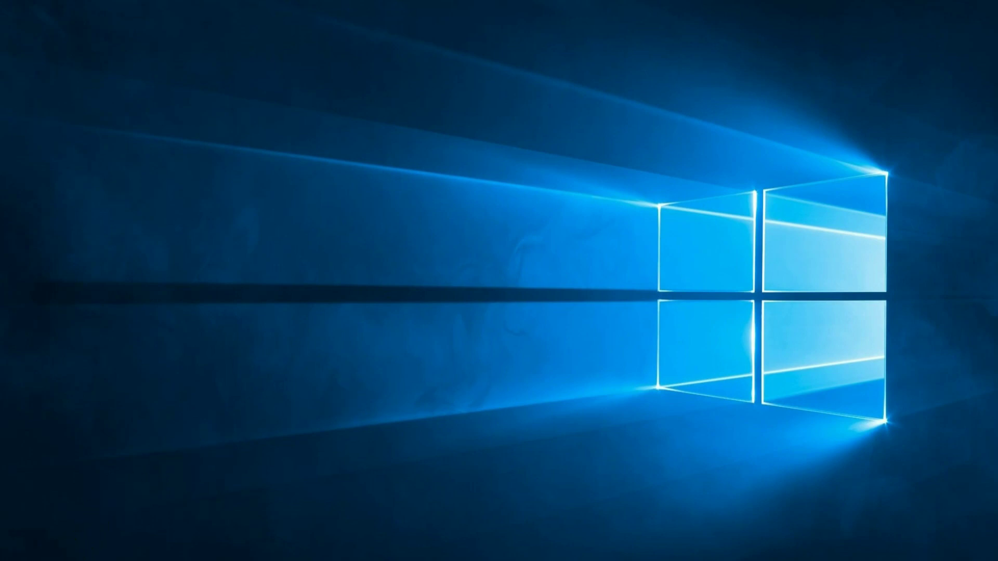
- Open File Explorer at the Steam WWE2K17 game's pac folder
key(super+e)
key(super+e)
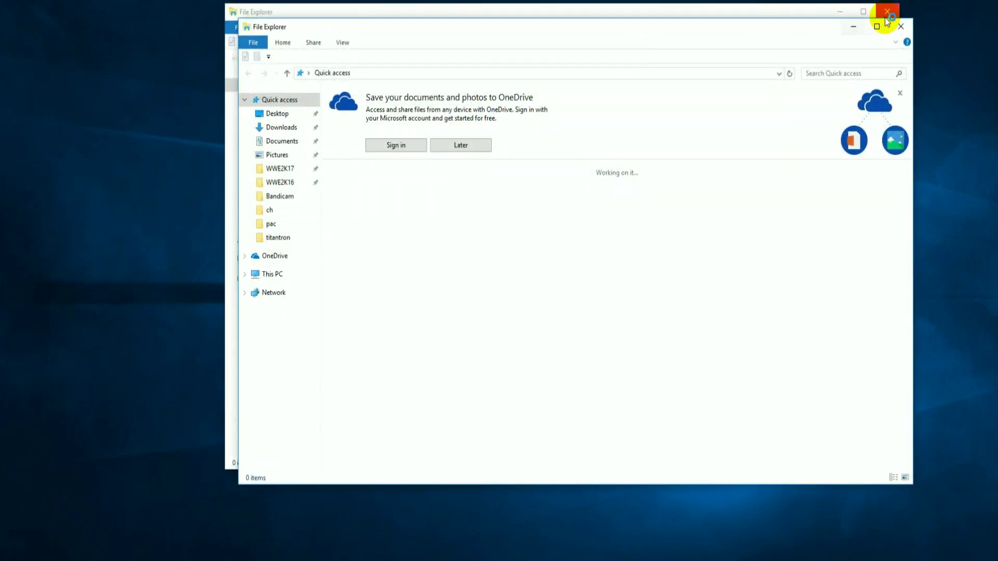
click(899, 28)
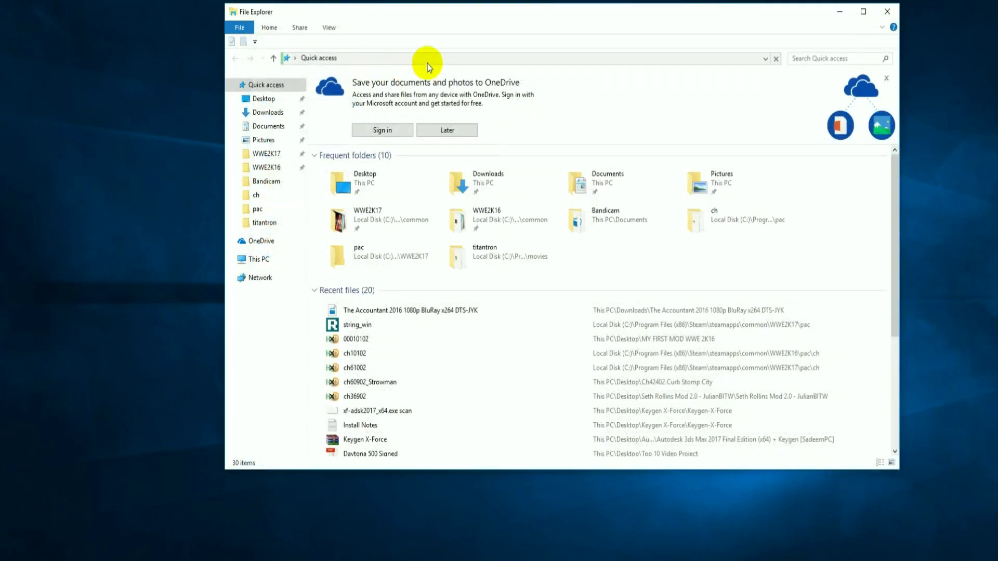
click(266, 153)
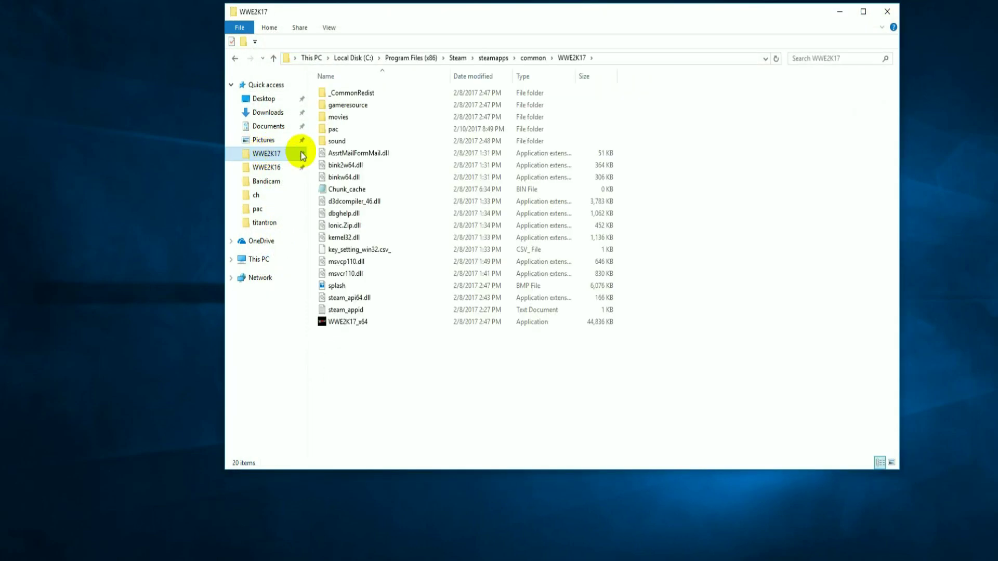
double_click(353, 130)
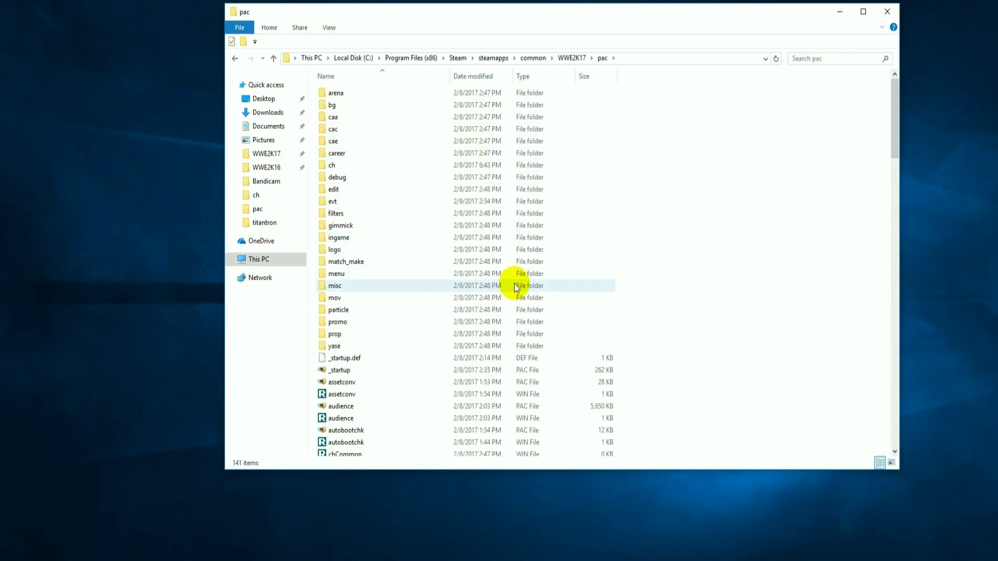
- Select the 3,040 KB string_win PAC file in the pac folder
scroll(517, 286, down, 7)
scroll(517, 288, down, 15)
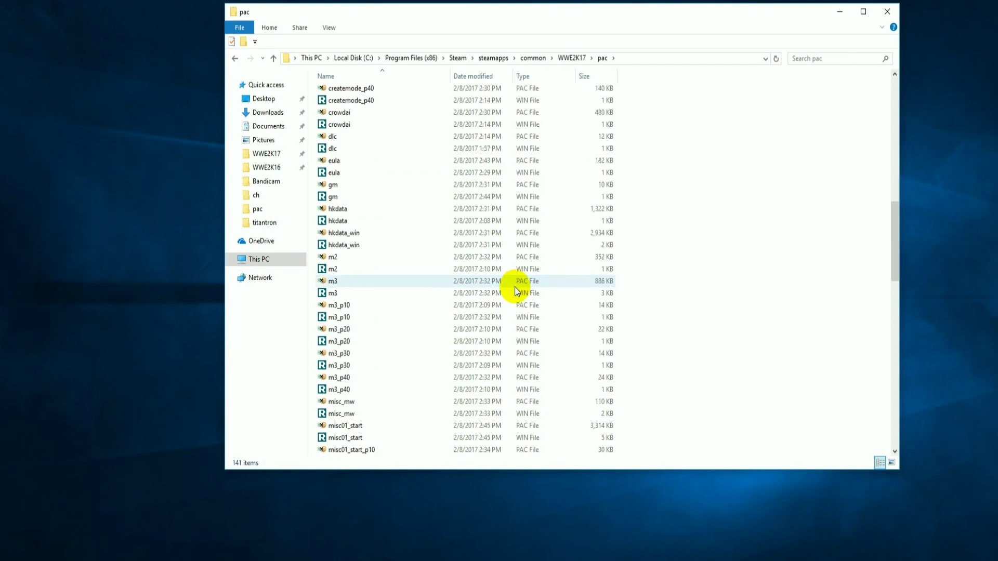
scroll(516, 291, down, 15)
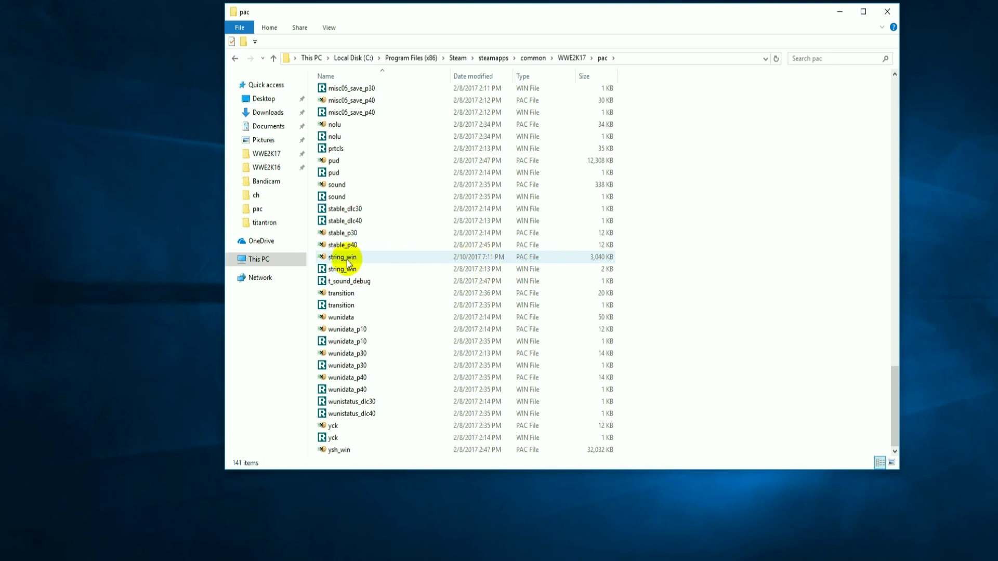
mouse_move(345, 261)
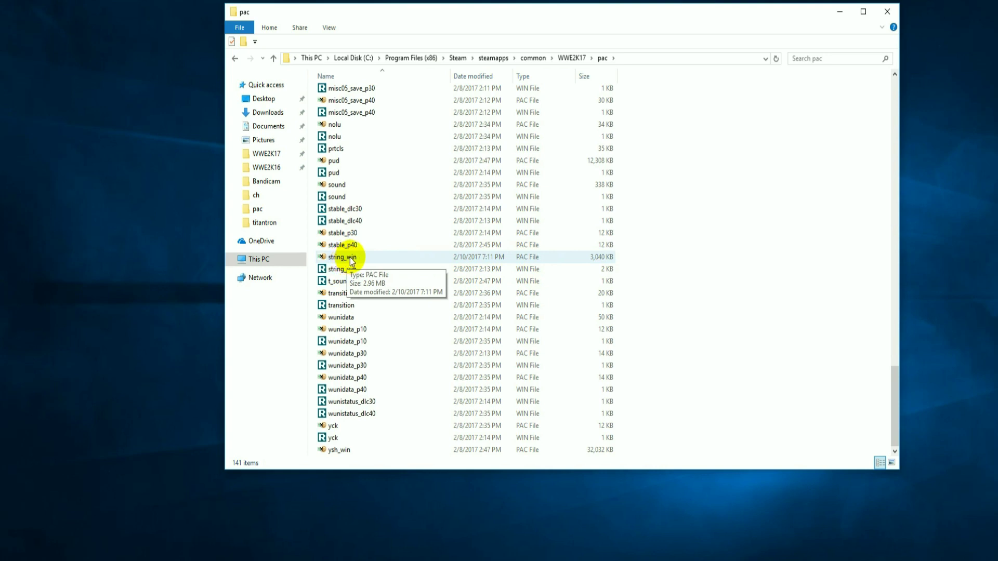
click(350, 257)
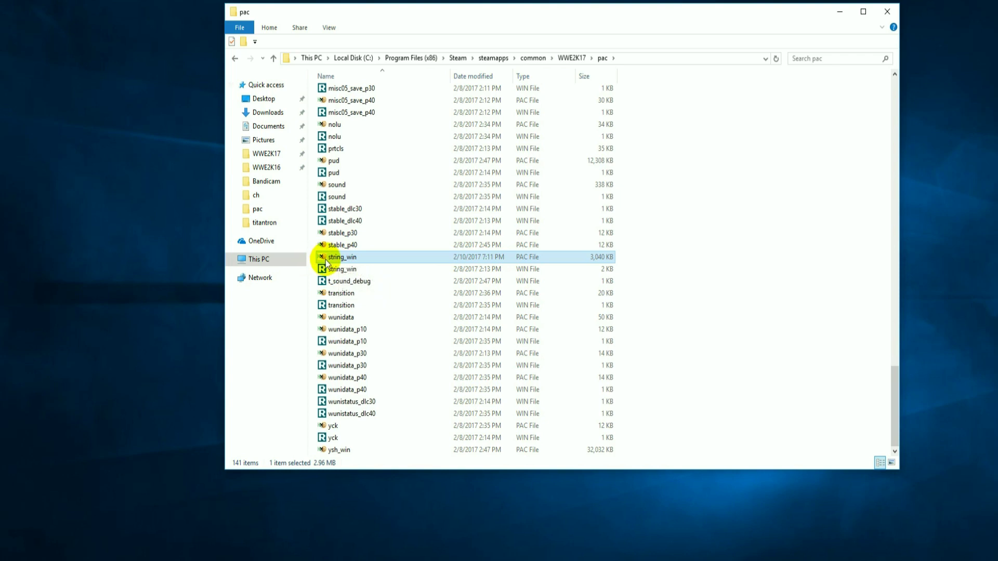
- Open string_win.pac with HxD Hex Editor through Open with > Choose another app
right_click(361, 258)
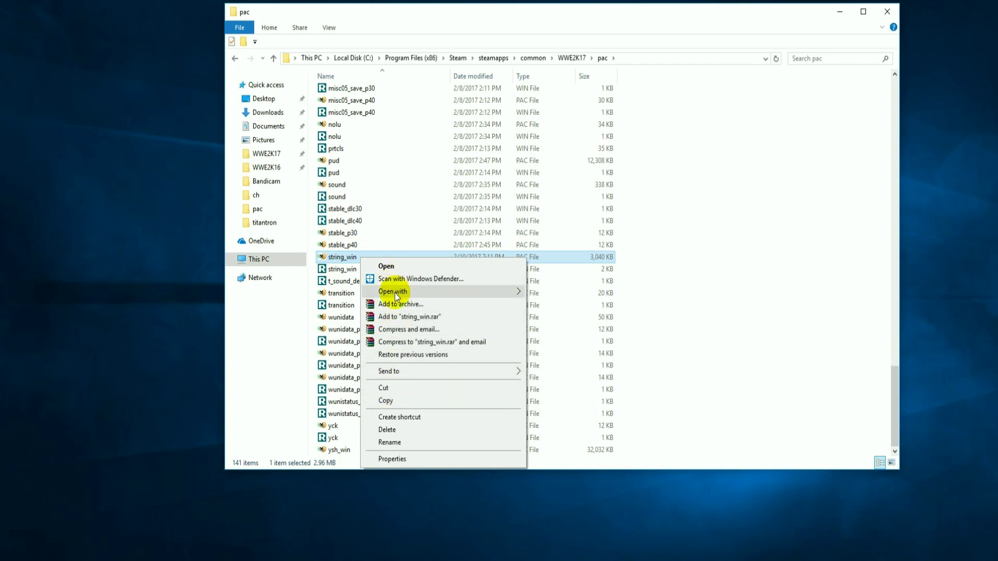
mouse_move(399, 291)
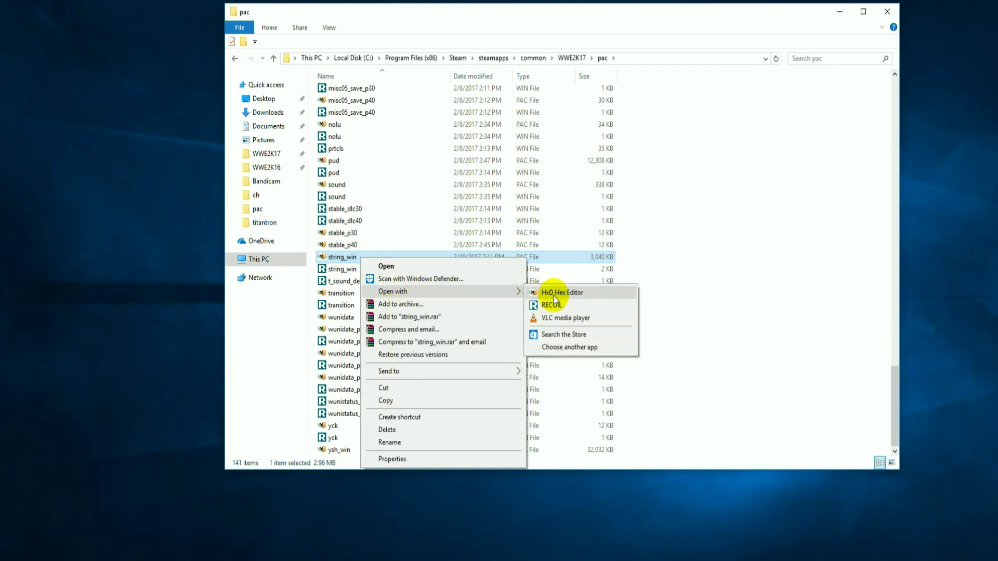
click(569, 347)
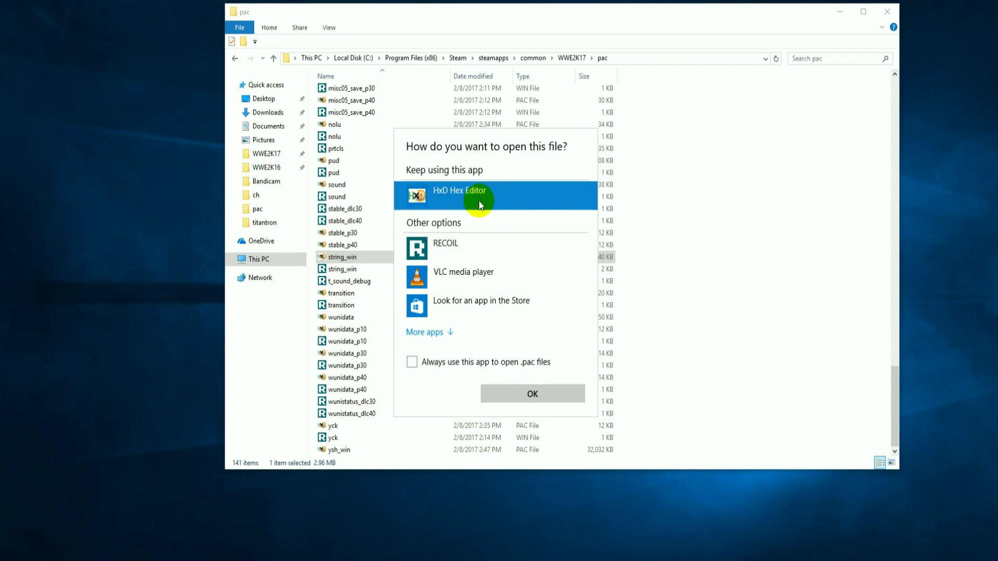
click(786, 212)
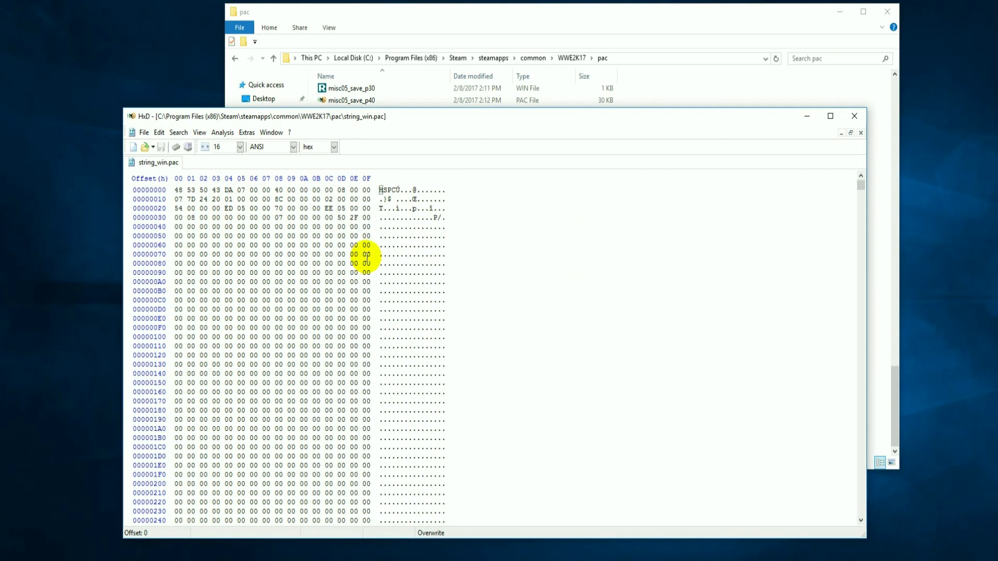
- Scroll through the hex contents of string_win.pac
scroll(388, 304, down, 20)
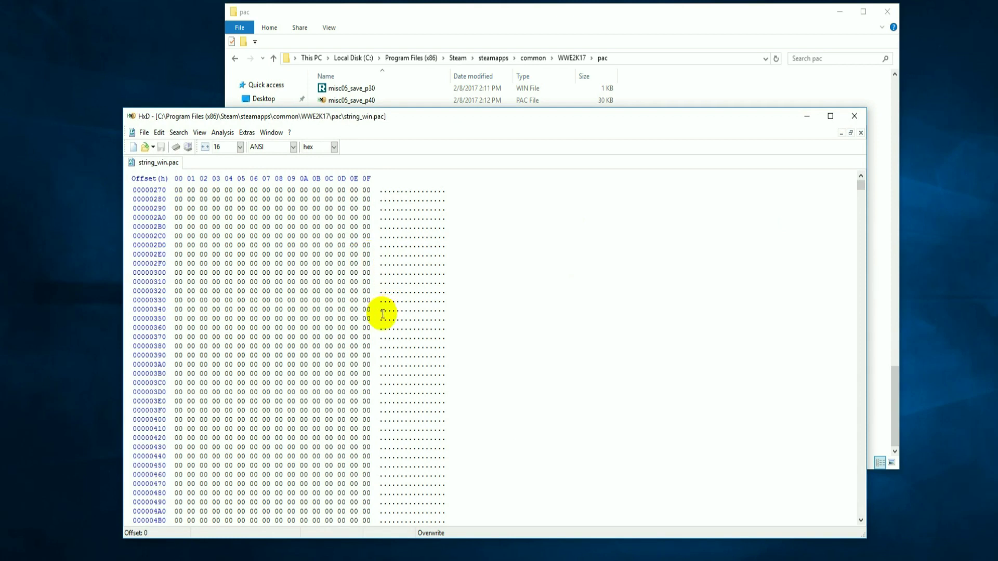
scroll(381, 379, down, 5)
scroll(382, 379, up, 17)
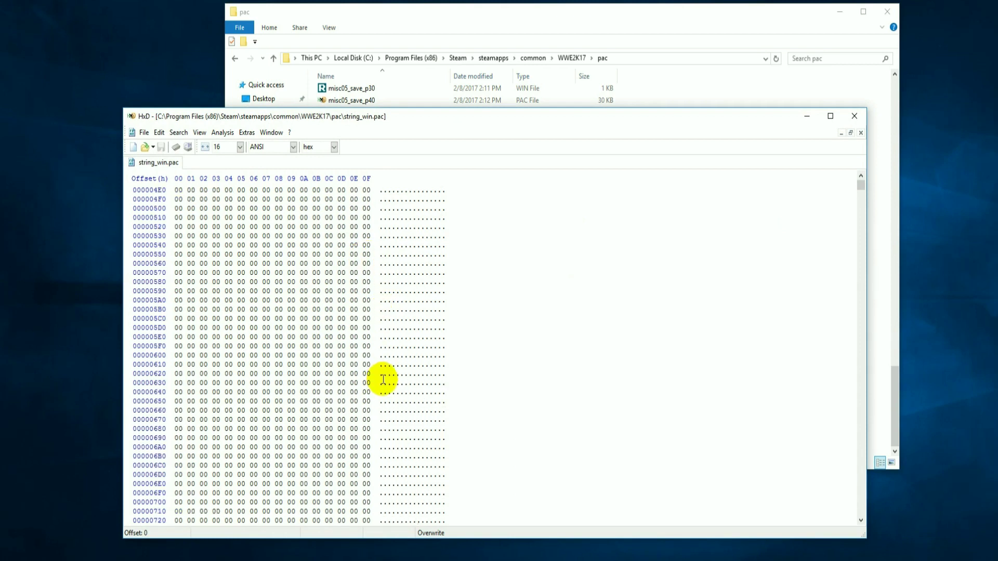
scroll(383, 379, up, 14)
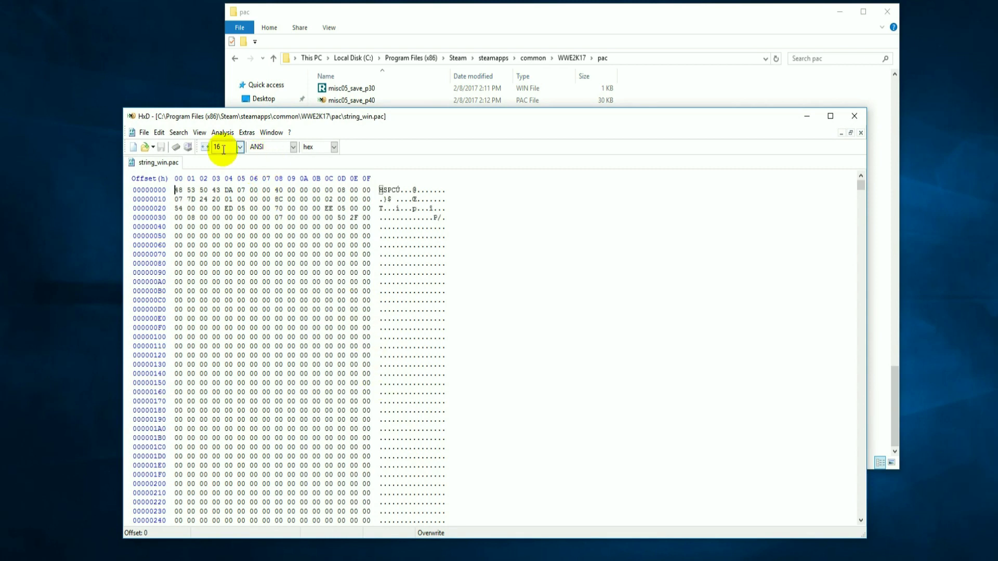
- Find the text-string 'bubba ray dudley' and place the cursor on its first B at 4CE1A
click(176, 134)
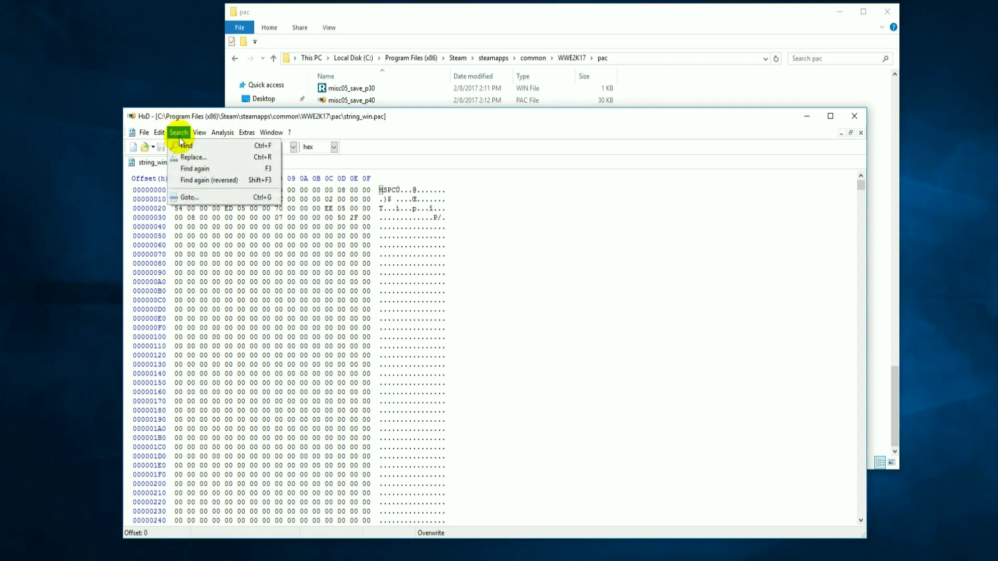
click(185, 147)
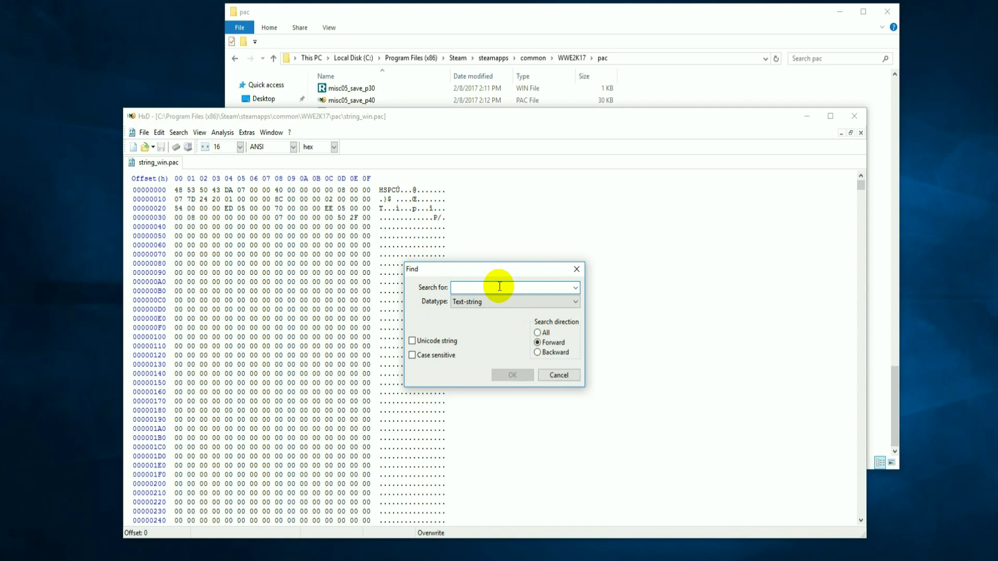
text(bubb)
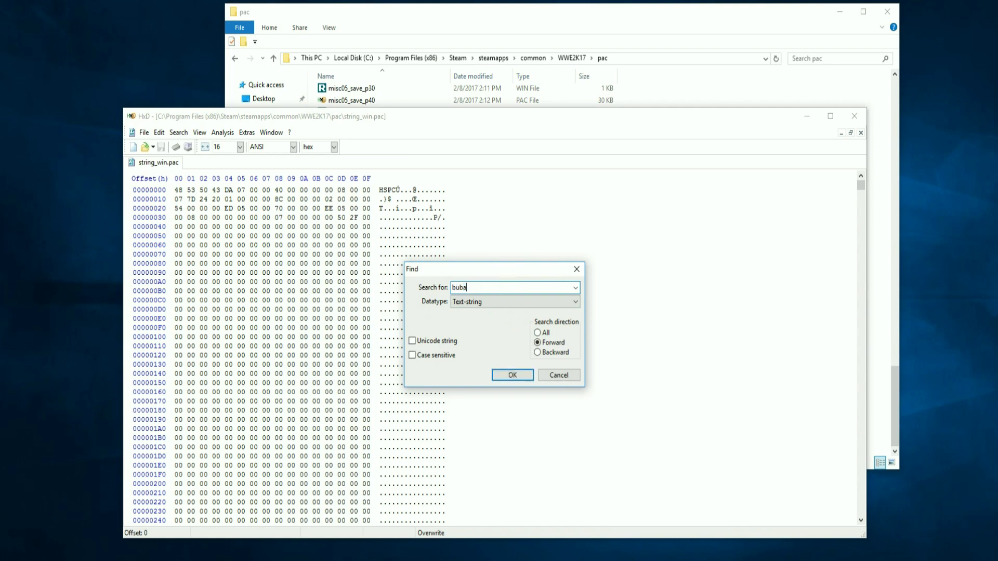
text(a ray dudley)
key(End)
click(514, 375)
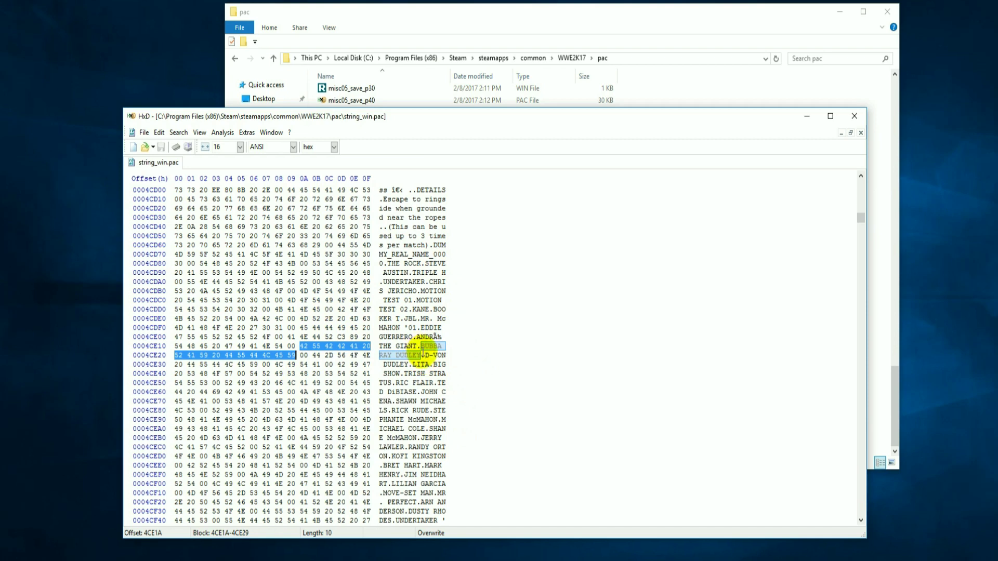
click(423, 347)
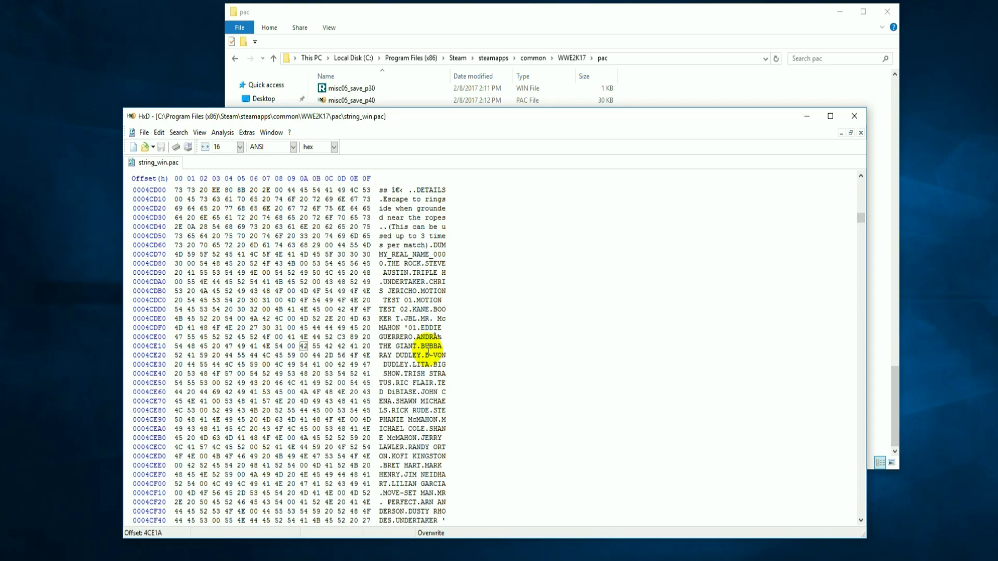
- Overwrite byte 4CE1A with lowercase b (62), then restore it to capital B (42)
text(b)
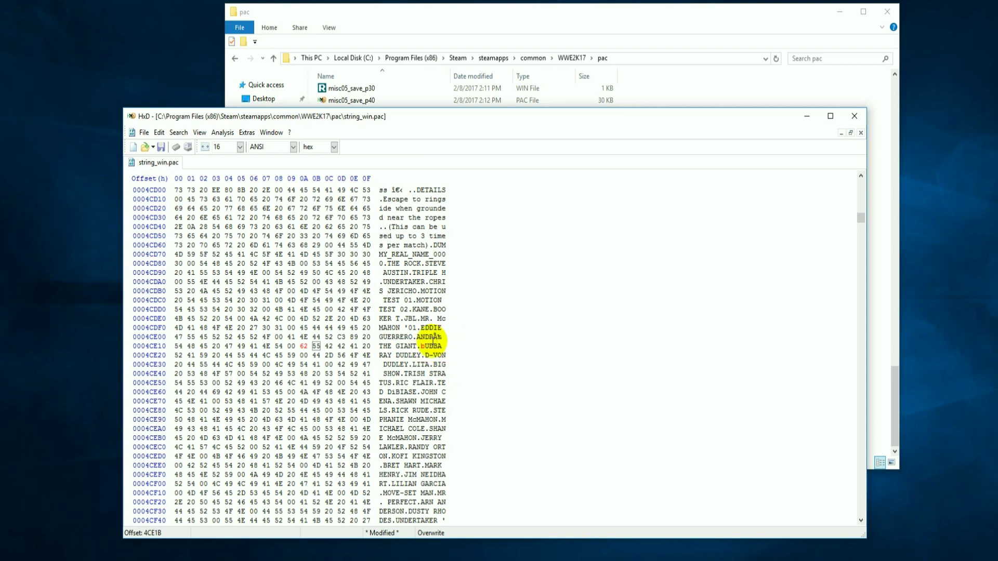
drag(422, 346, 424, 347)
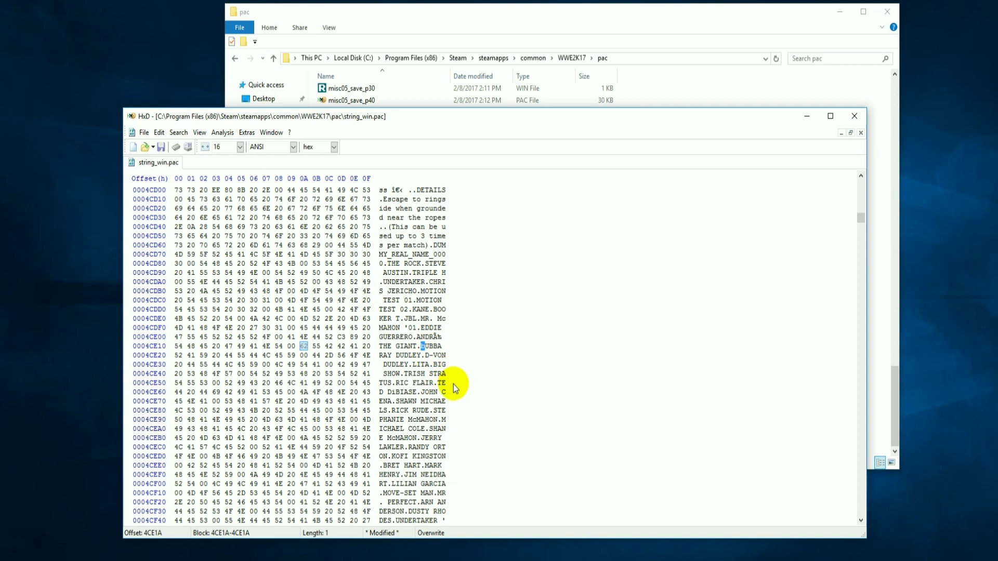
click(440, 346)
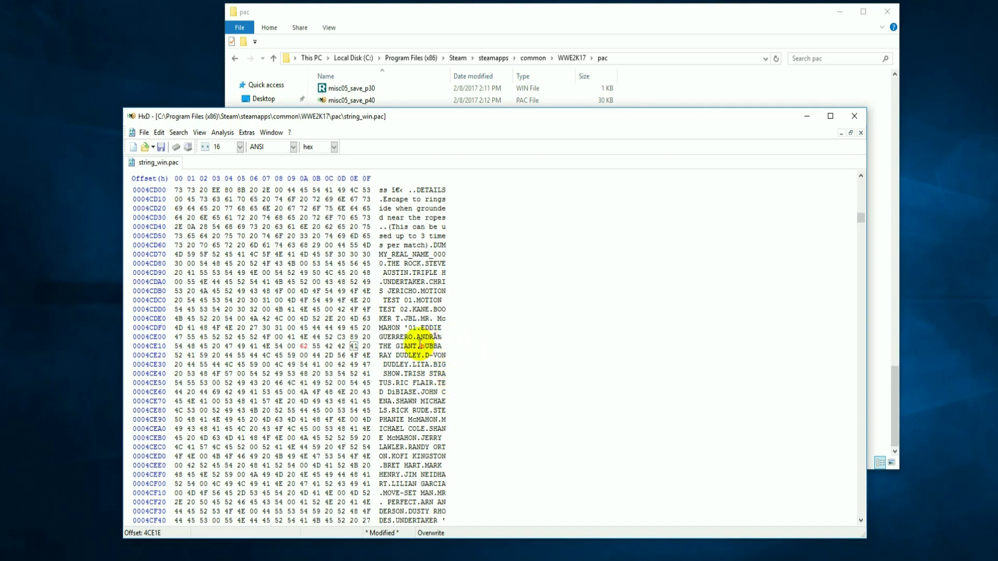
click(420, 346)
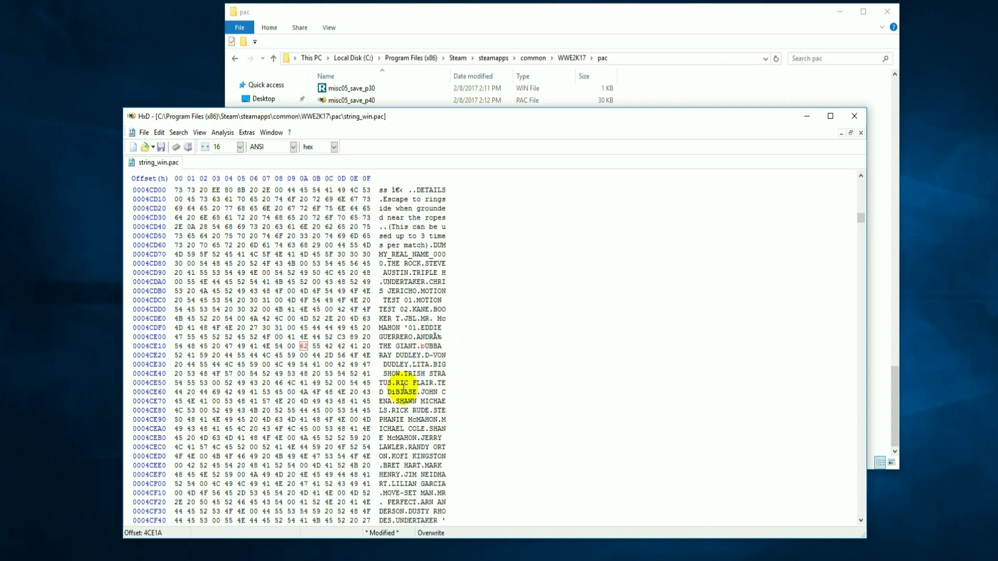
text(B)
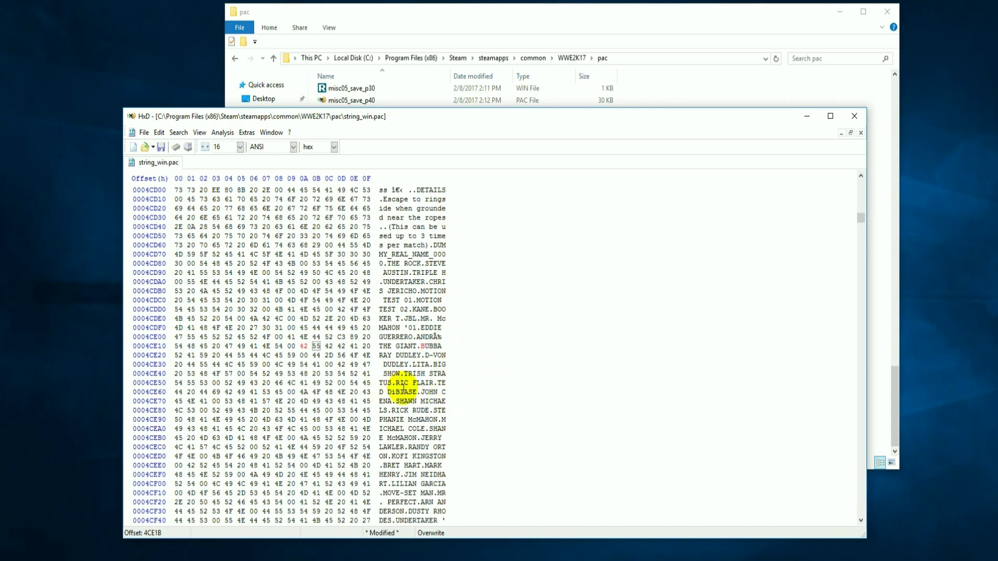